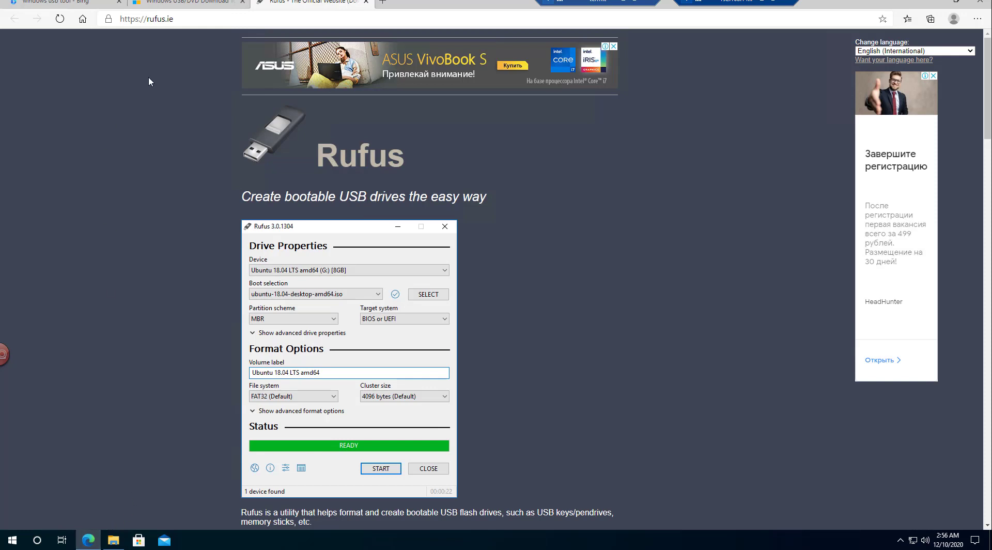
Step: Download Rufus 3.13 Portable from the rufus.ie page and show the downloaded file in its folder
{"action": "left_click", "coordinate": [187, 18]}
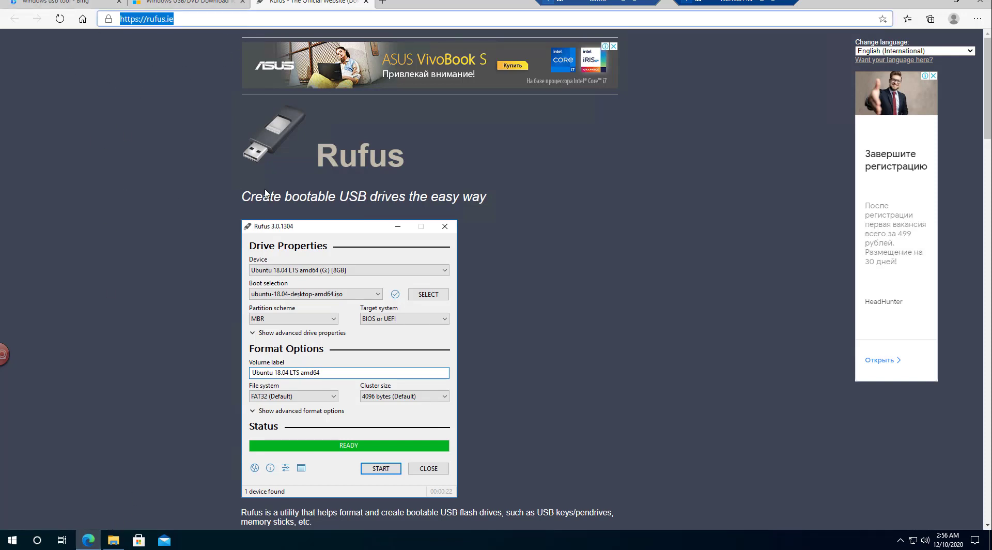
{"action": "left_click", "coordinate": [248, 207]}
{"action": "scroll", "coordinate": [250, 217], "scroll_direction": "down", "scroll_amount": 5}
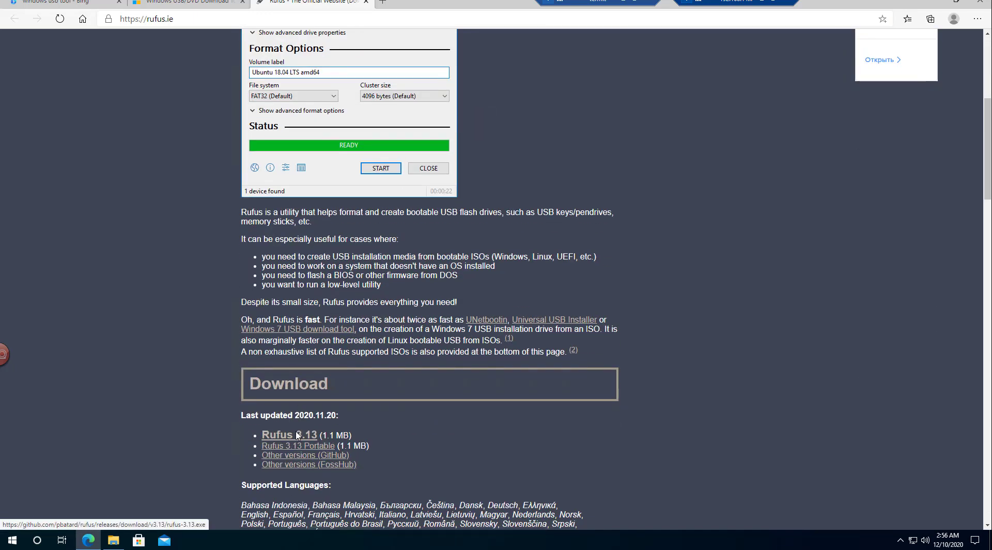
{"action": "left_click", "coordinate": [322, 445]}
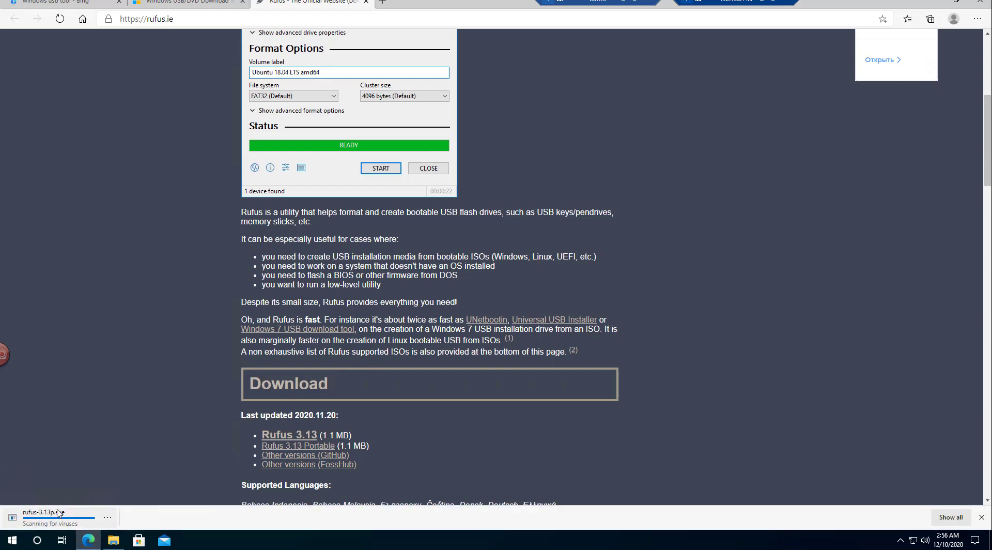
{"action": "left_click", "coordinate": [107, 518]}
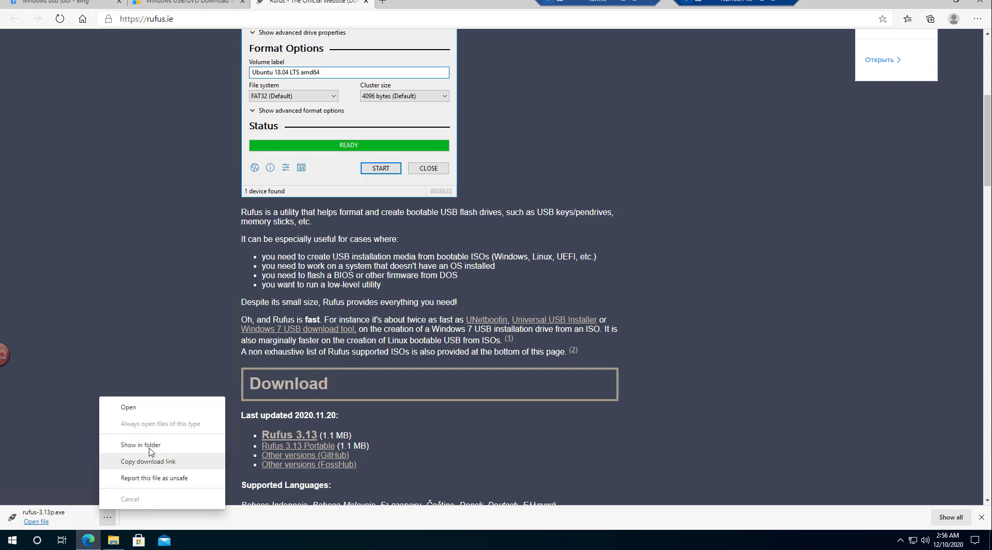
{"action": "left_click", "coordinate": [48, 433]}
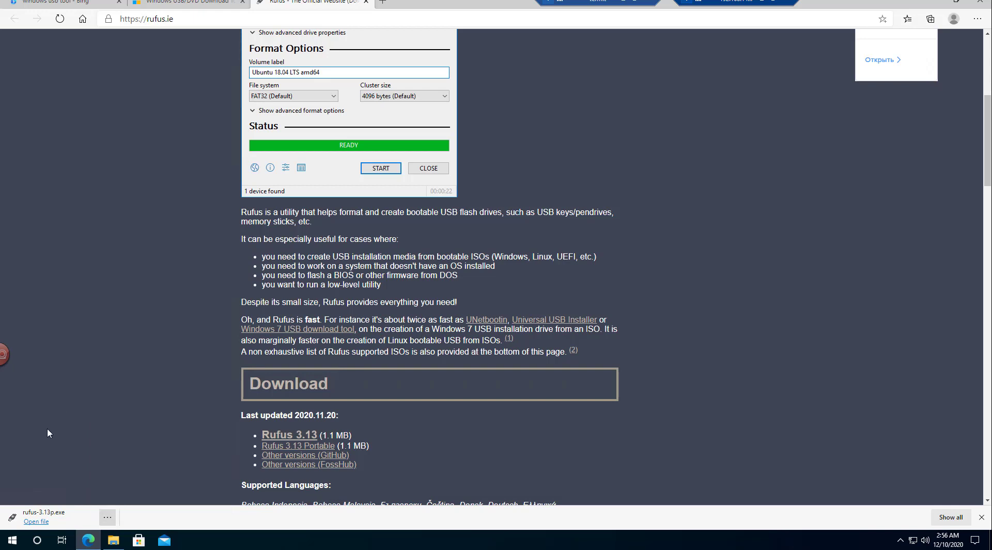
{"action": "left_click", "coordinate": [108, 517]}
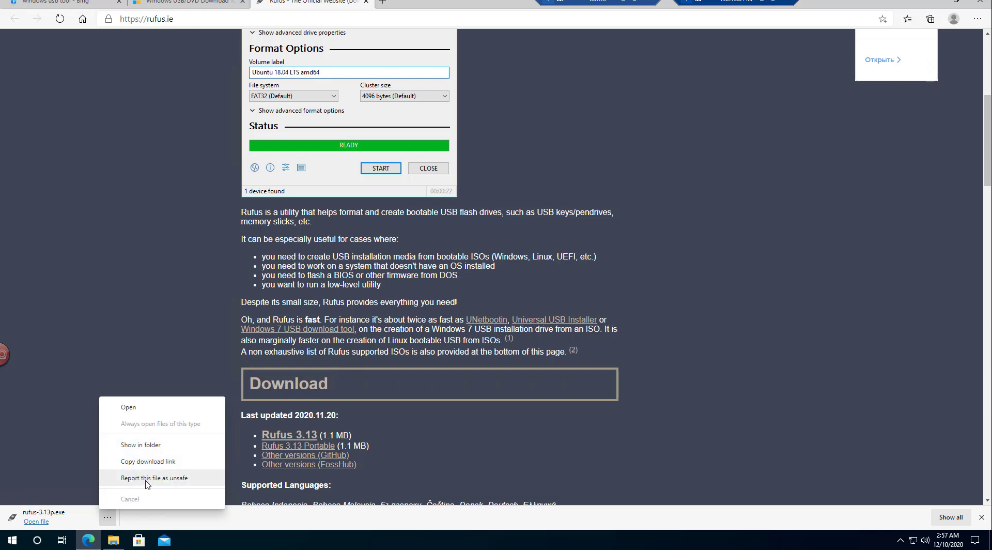
{"action": "left_click", "coordinate": [138, 448]}
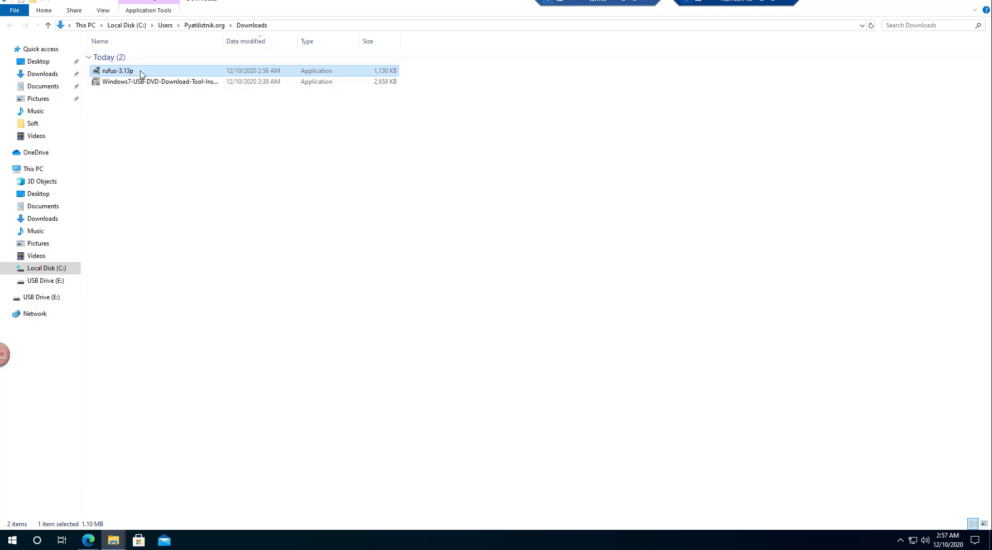
Step: Run rufus-3.13p as administrator, allow it to make changes, and decline online update checks
{"action": "right_click", "coordinate": [111, 73]}
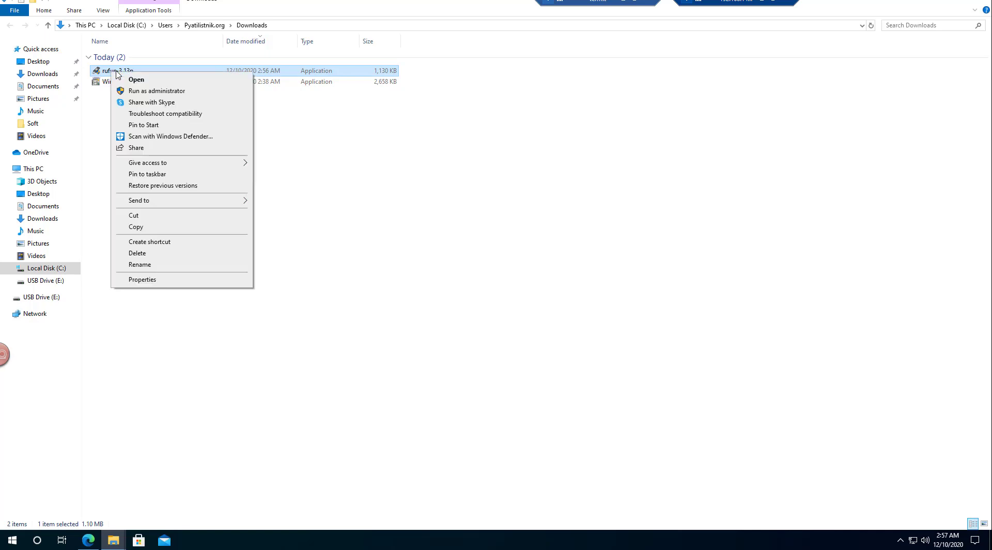
{"action": "left_click", "coordinate": [158, 90]}
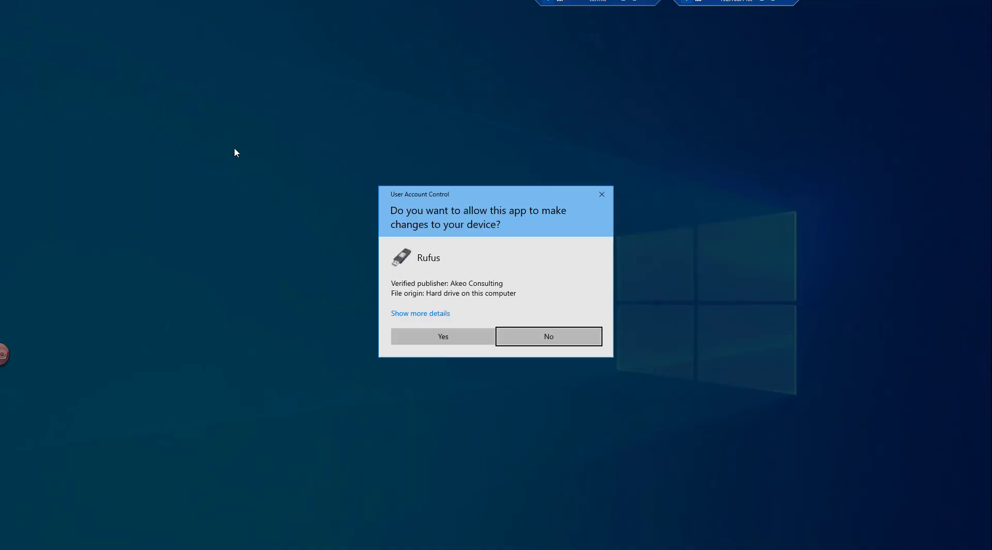
{"action": "left_click", "coordinate": [475, 339]}
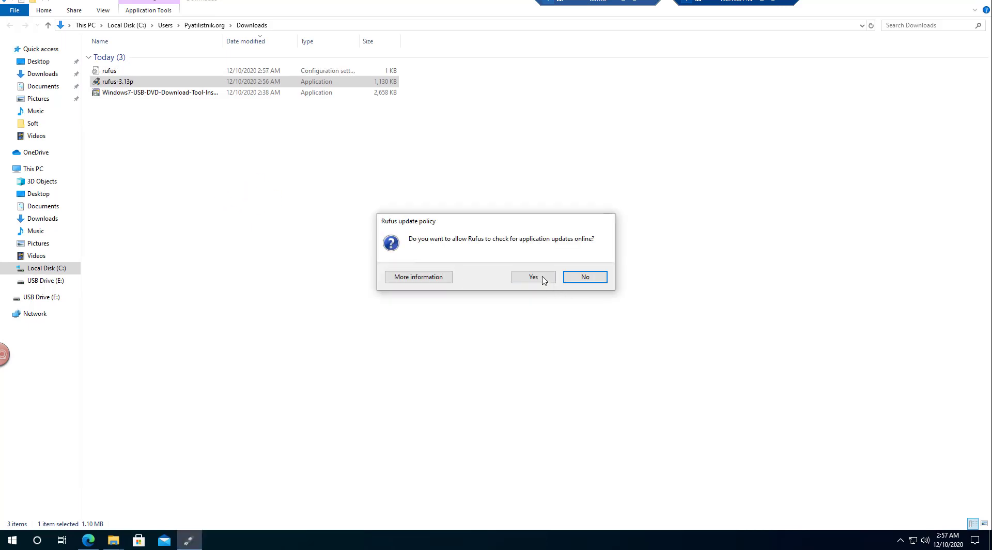
{"action": "left_click", "coordinate": [584, 277]}
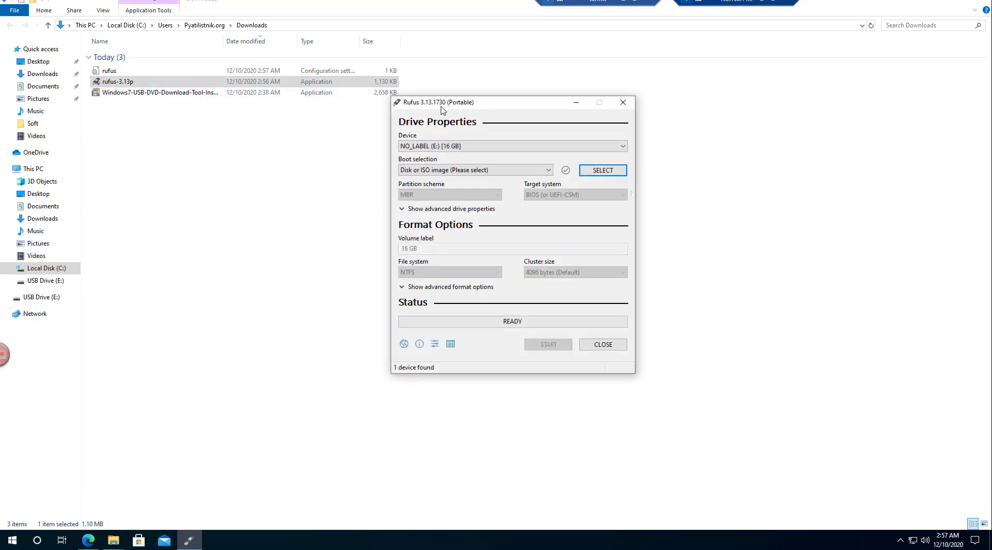
Step: Keep NO_LABEL (E:) as the target device and load Windows_InsiderPreview_Server_vNext_en-us_20270.iso from the Soft folder on drive C: as the boot image
{"action": "left_click_drag", "start_coordinate": [442, 109], "coordinate": [352, 143]}
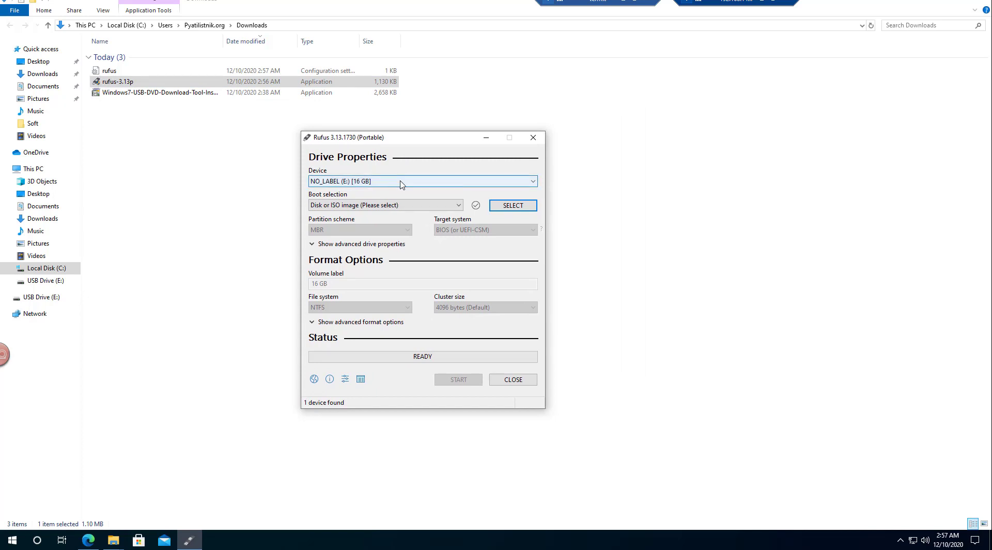
{"action": "left_click", "coordinate": [362, 181]}
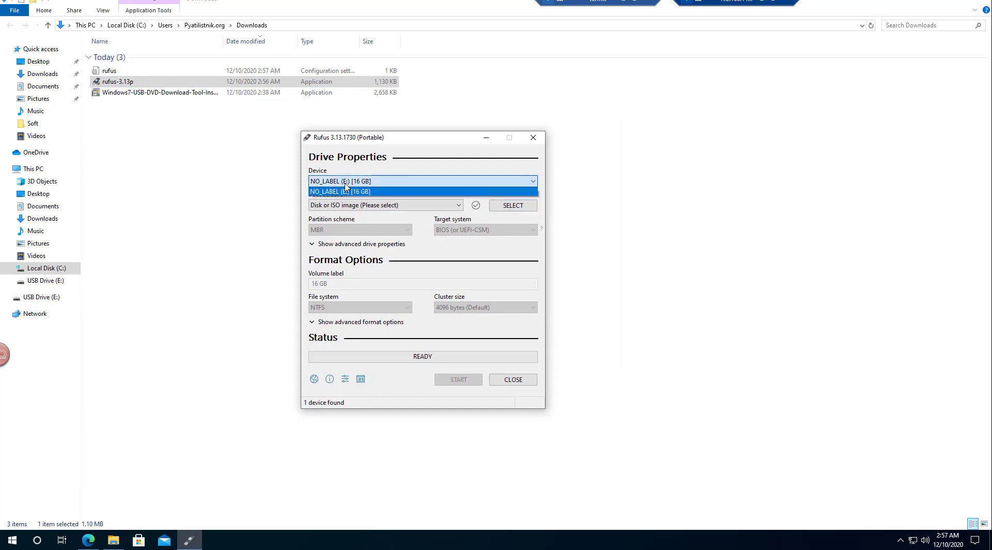
{"action": "left_click", "coordinate": [422, 220]}
{"action": "left_click", "coordinate": [498, 208]}
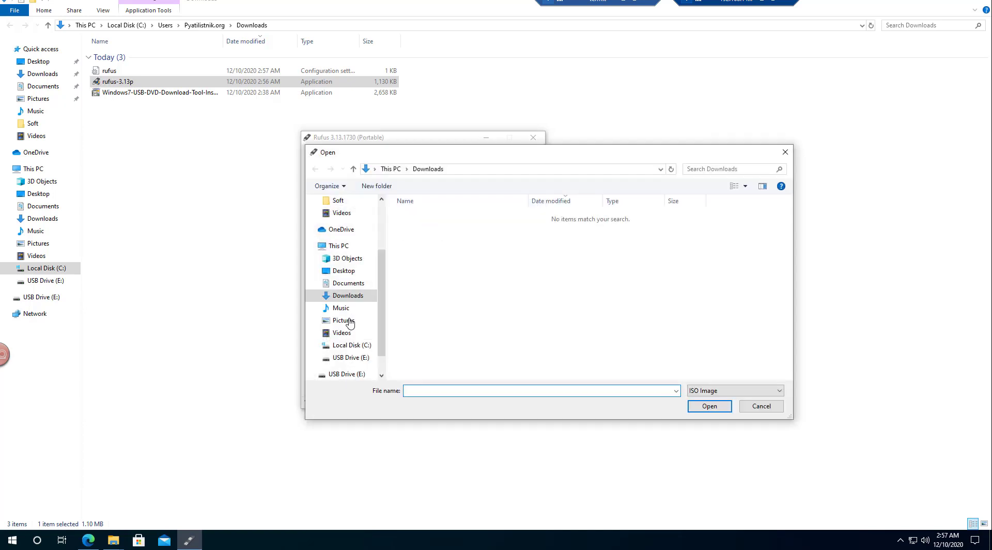
{"action": "left_click", "coordinate": [353, 349]}
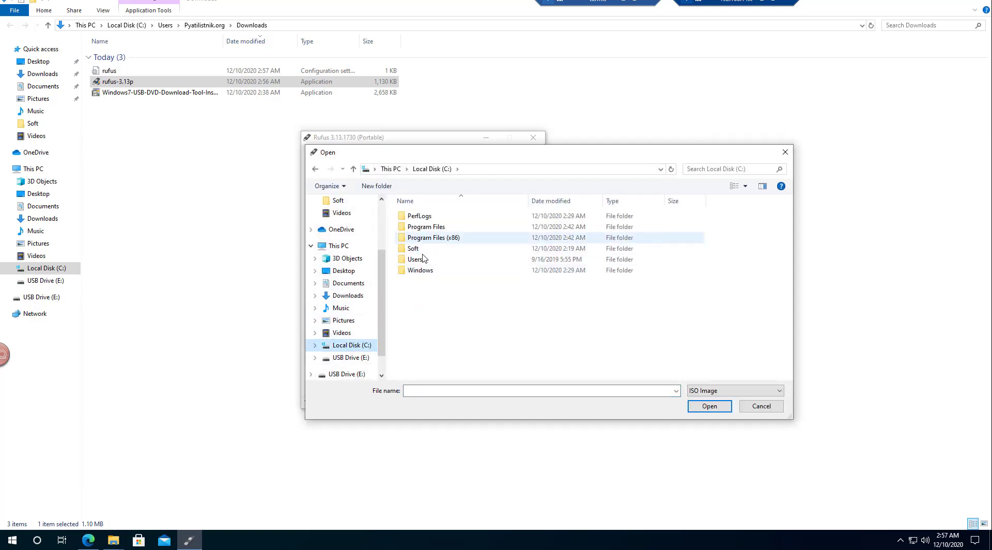
{"action": "double_click", "coordinate": [417, 248]}
{"action": "double_click", "coordinate": [421, 216]}
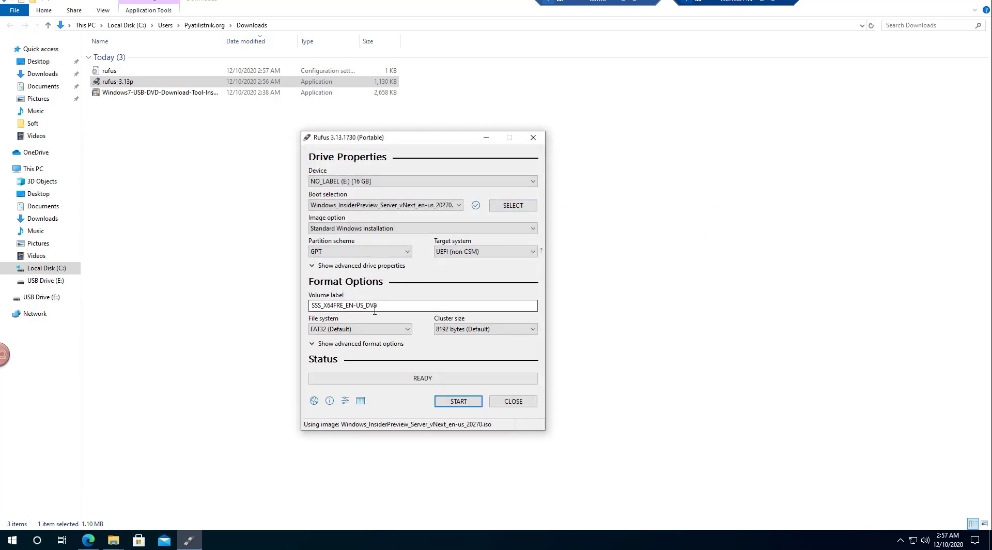
Step: Check the available choices for partition scheme, target system and image option without changing them
{"action": "left_click", "coordinate": [343, 252]}
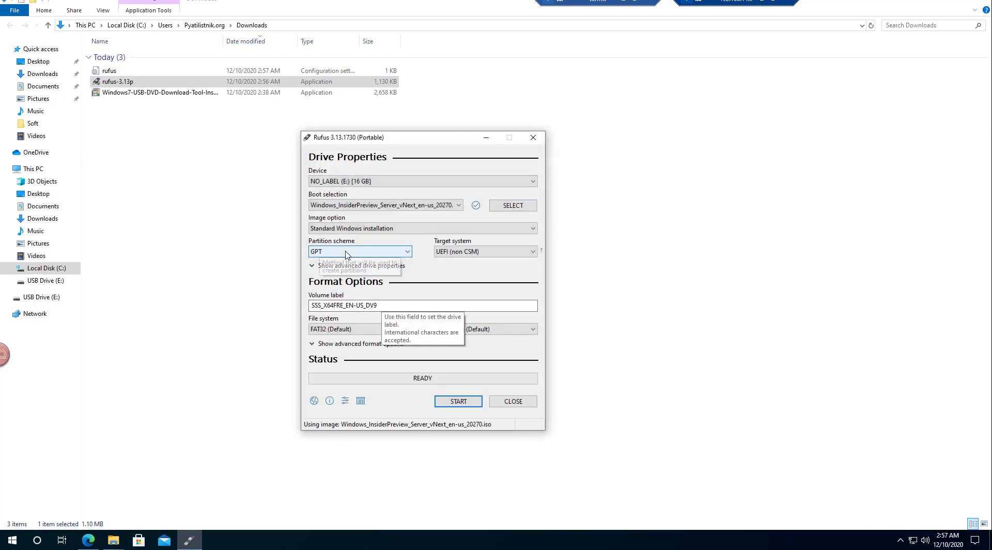
{"action": "left_click", "coordinate": [472, 268]}
{"action": "left_click", "coordinate": [464, 253]}
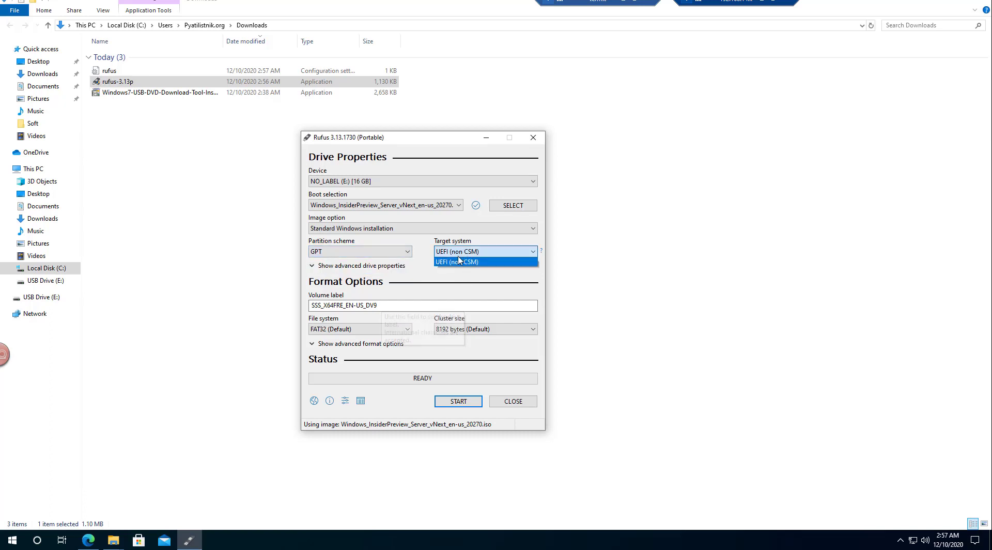
{"action": "left_click", "coordinate": [425, 263]}
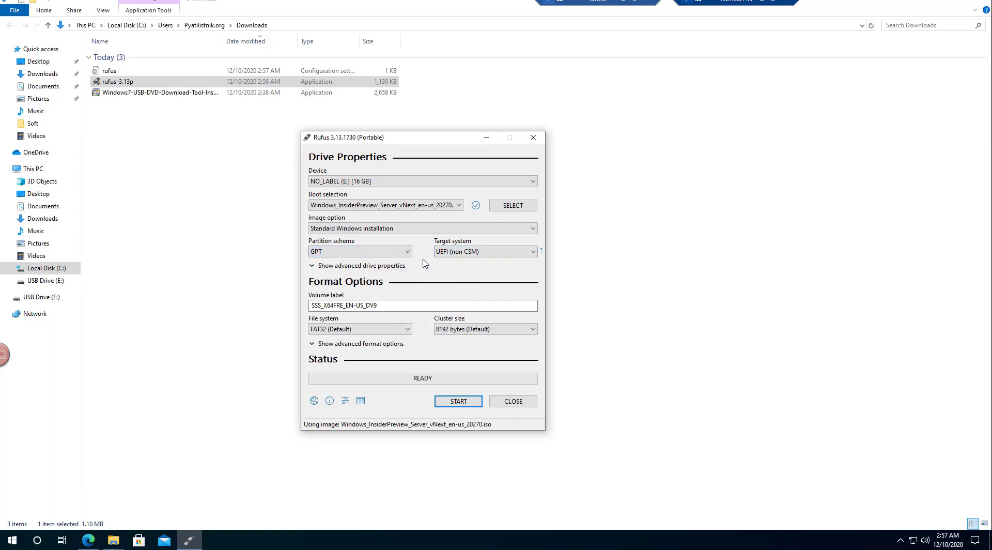
{"action": "left_click", "coordinate": [407, 230]}
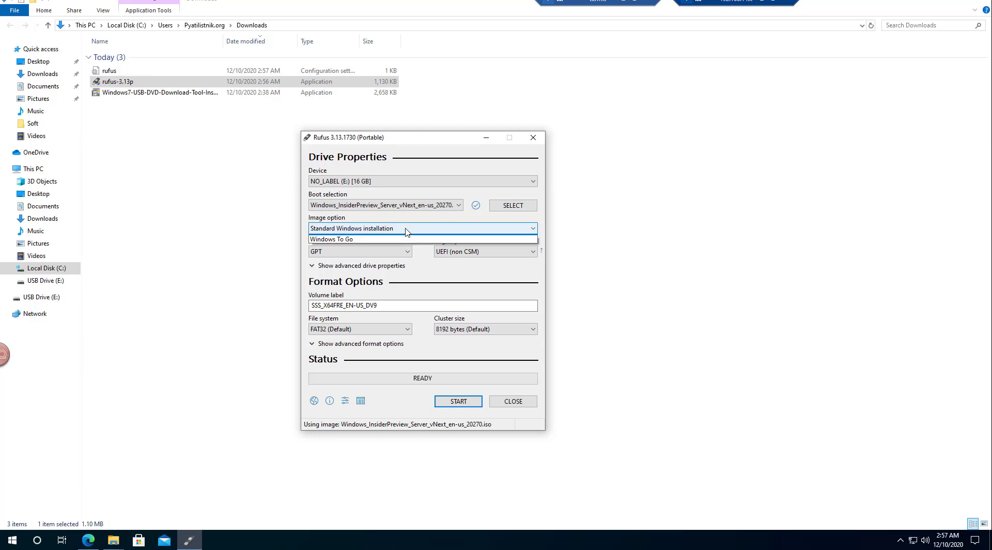
{"action": "left_click", "coordinate": [436, 270]}
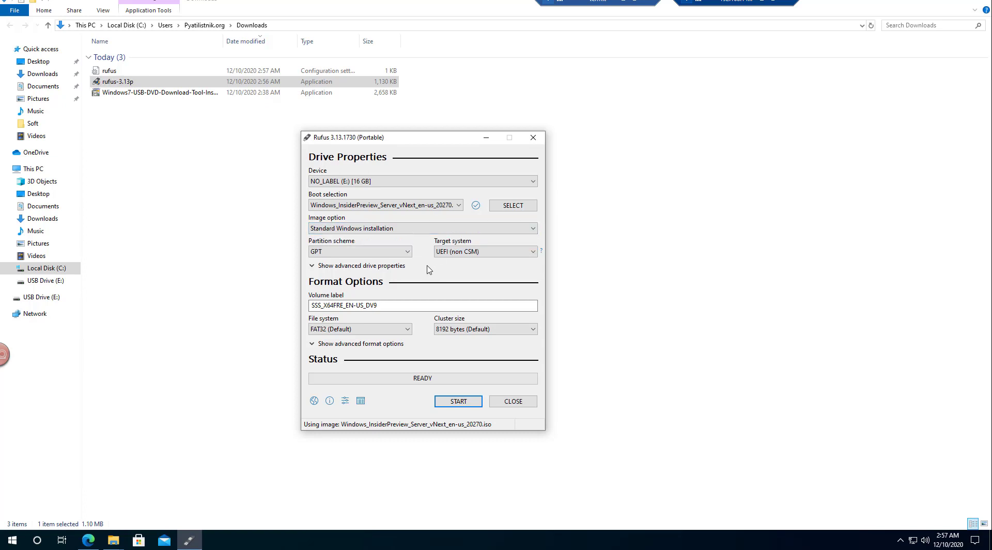
Step: Keep the FAT32 file system and start writing the image to the USB drive, accepting that its data is erased
{"action": "left_click", "coordinate": [337, 329]}
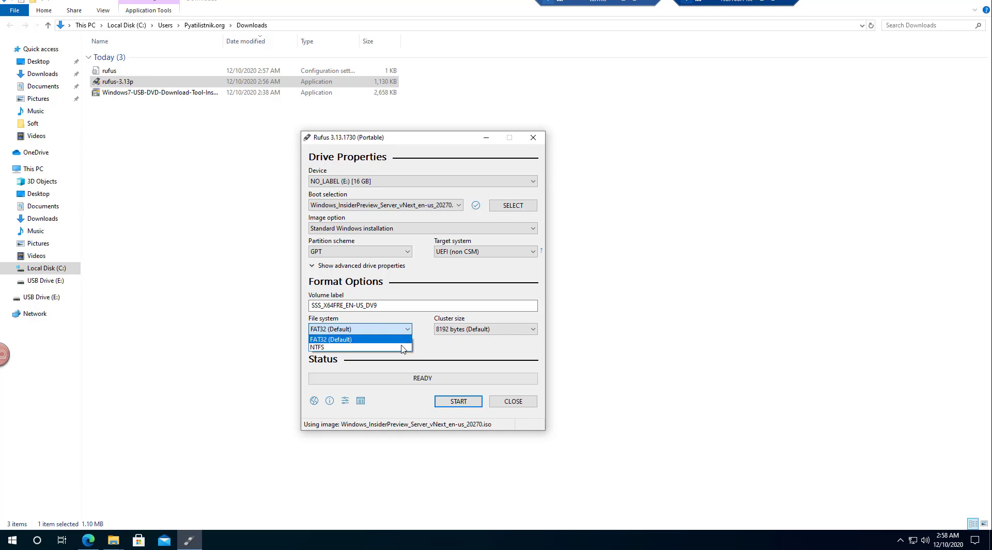
{"action": "left_click", "coordinate": [425, 343]}
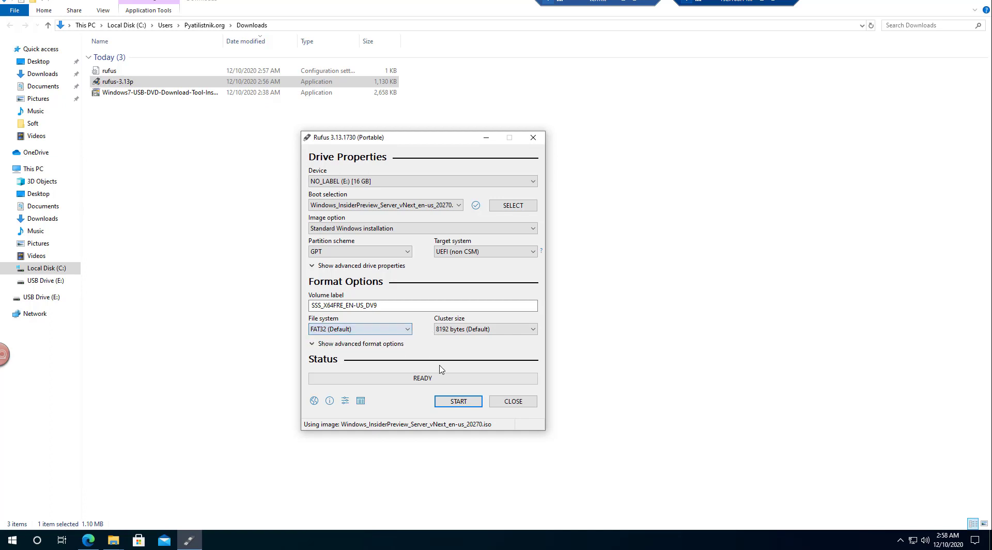
{"action": "left_click", "coordinate": [458, 402]}
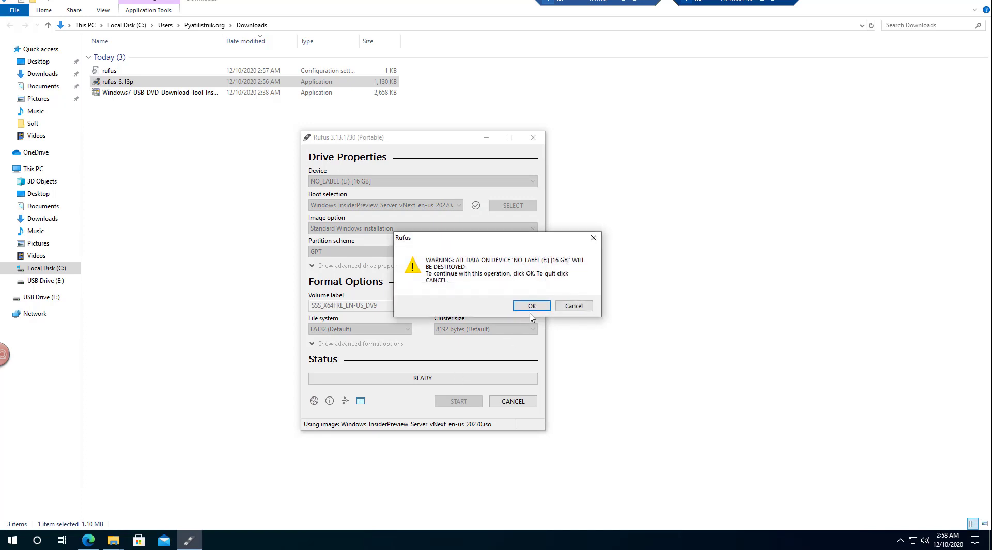
{"action": "left_click", "coordinate": [531, 308]}
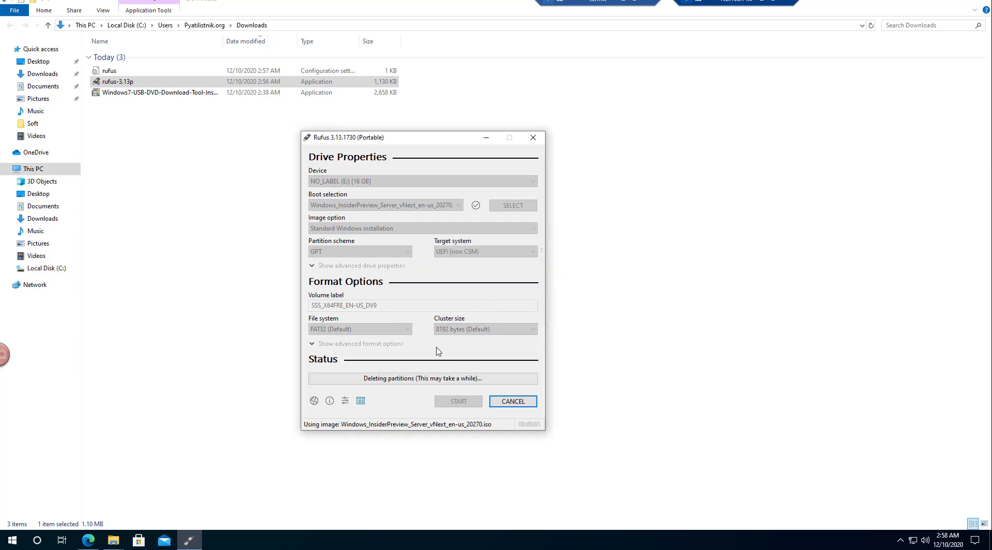
Step: Inspect the files being copied to USB drive E: in File Explorer, refresh the listing, and return to Rufus to check the progress
{"action": "left_click", "coordinate": [50, 171]}
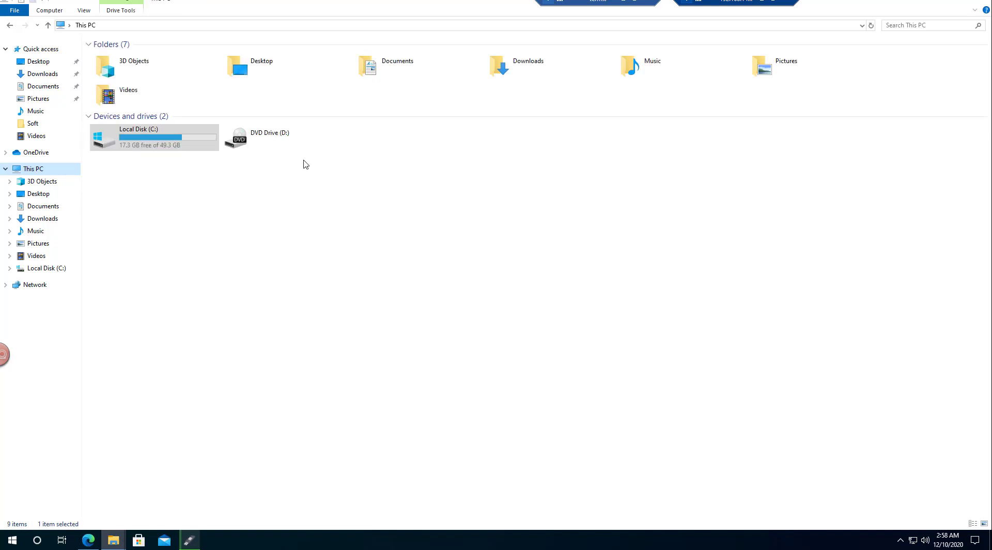
{"action": "left_click", "coordinate": [199, 539]}
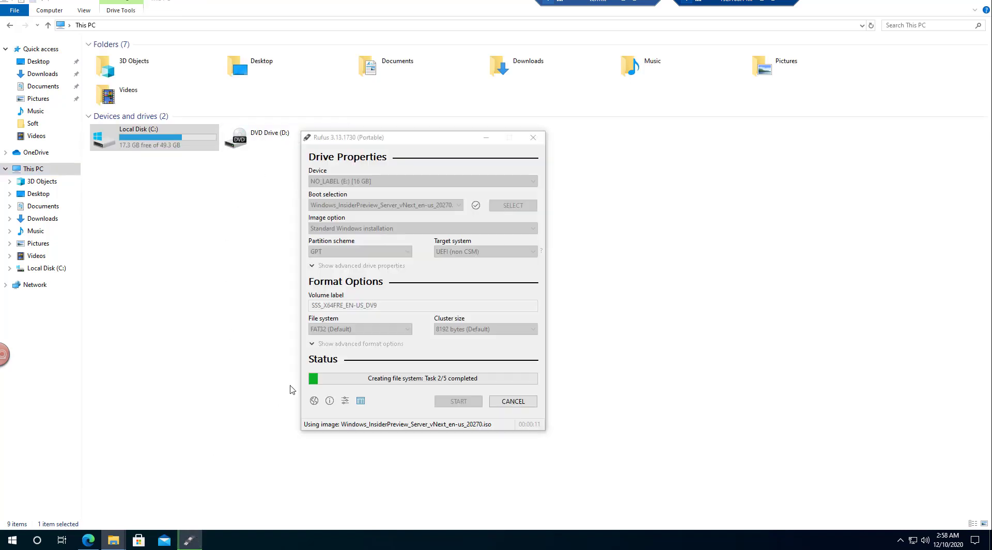
{"action": "left_click_drag", "start_coordinate": [434, 145], "coordinate": [378, 166]}
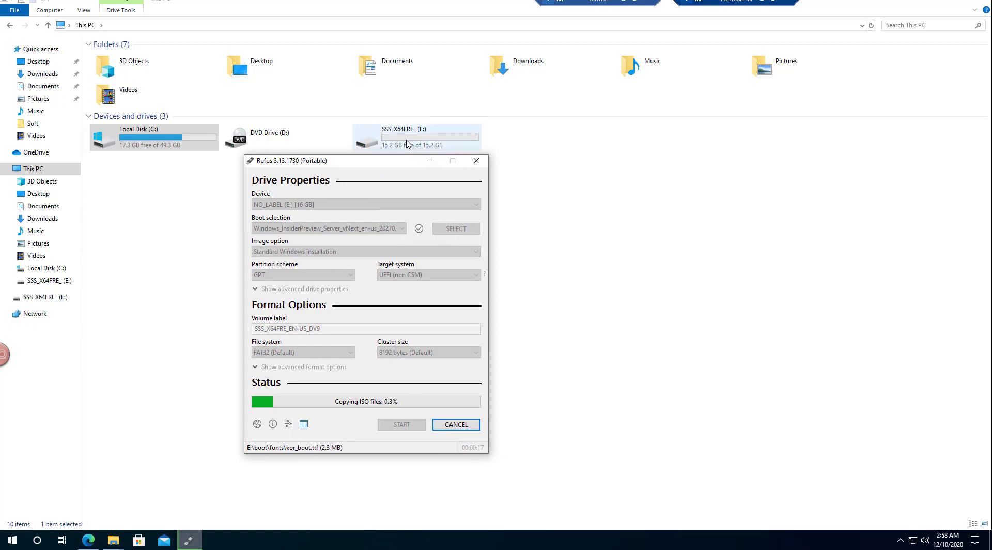
{"action": "double_click", "coordinate": [383, 150]}
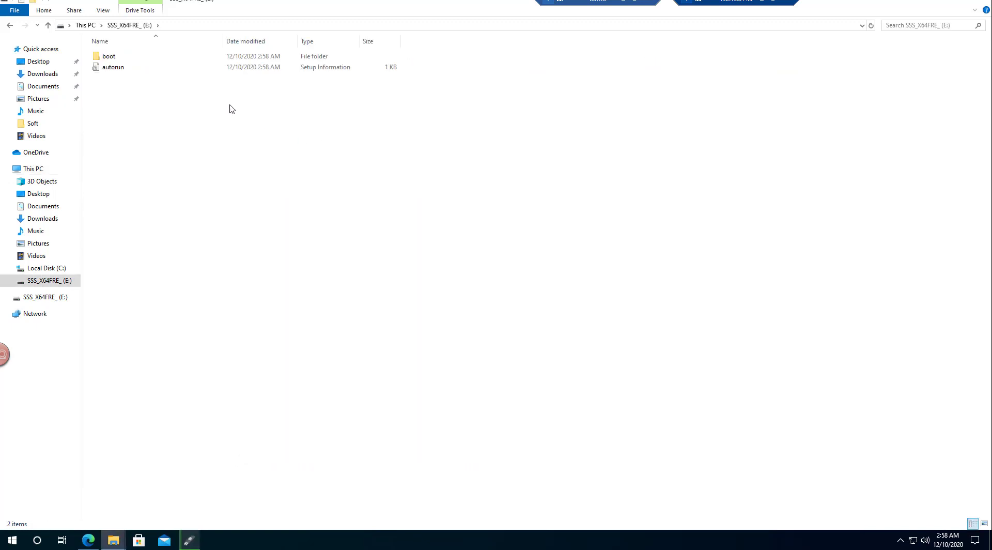
{"action": "right_click", "coordinate": [167, 147]}
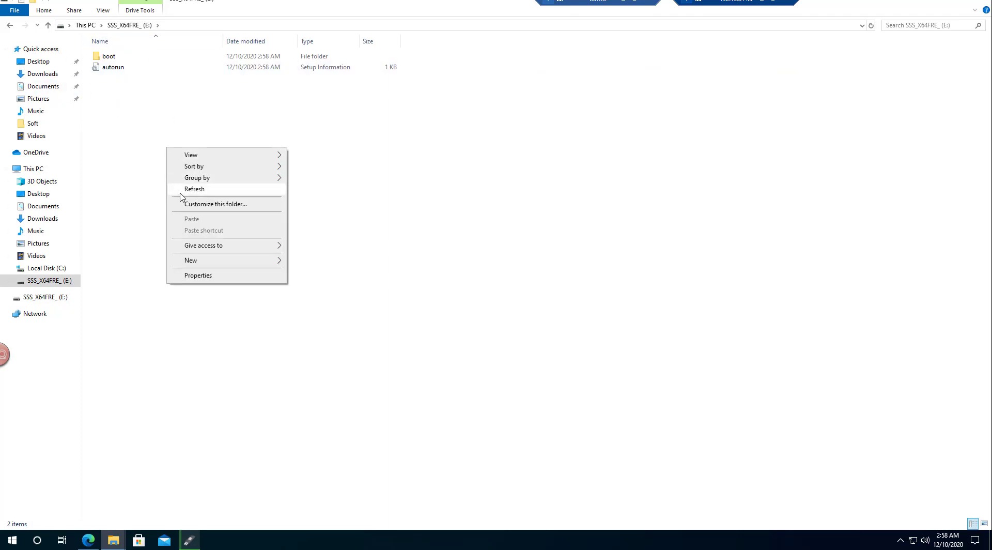
{"action": "left_click", "coordinate": [182, 190]}
{"action": "left_click", "coordinate": [189, 540]}
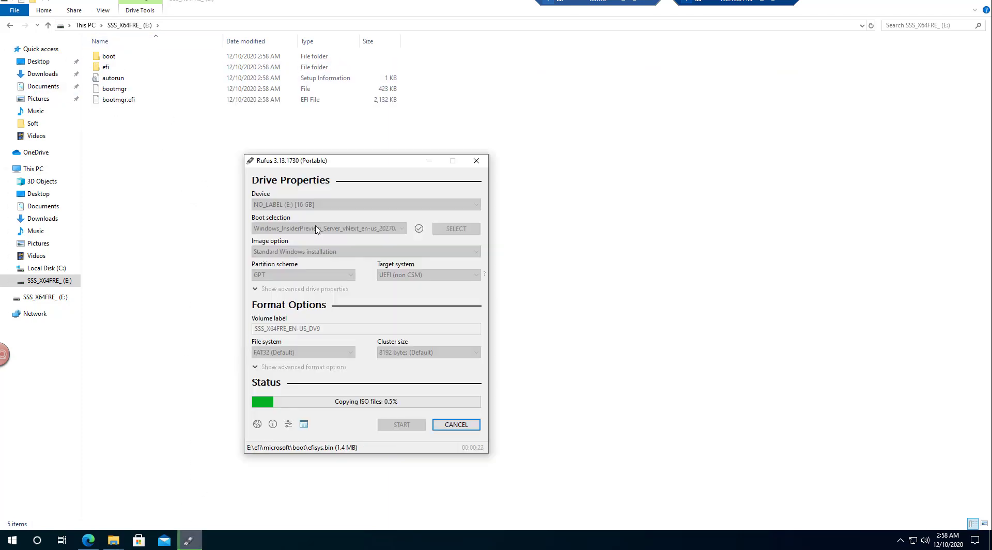
{"action": "left_click_drag", "start_coordinate": [346, 163], "coordinate": [259, 127]}
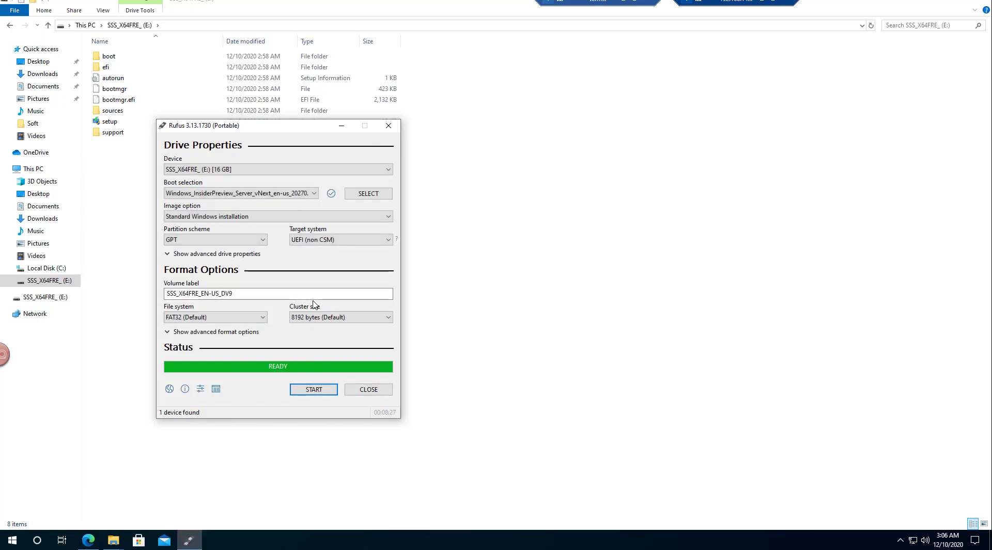
Step: Close Rufus and refresh the file listing of USB drive E:
{"action": "left_click", "coordinate": [366, 389]}
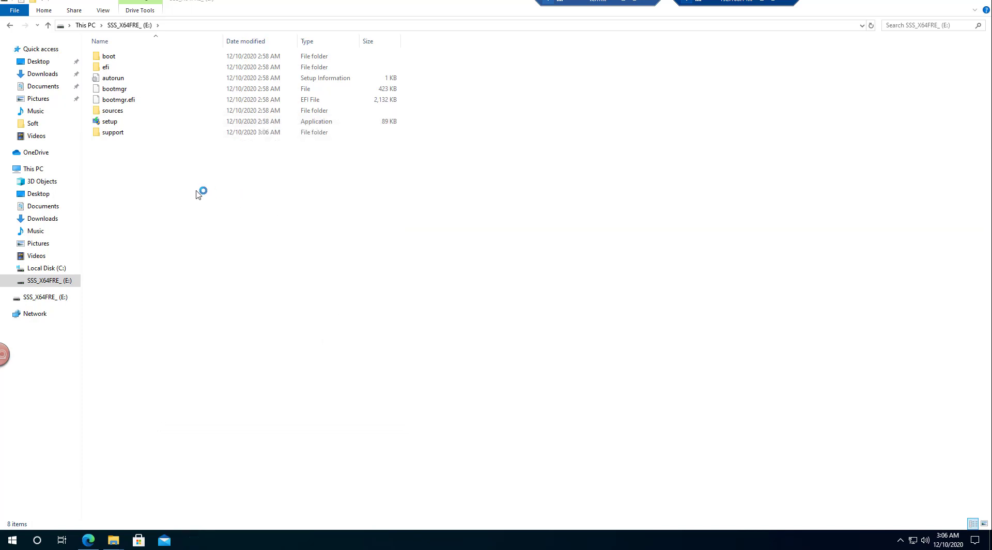
{"action": "right_click", "coordinate": [191, 179]}
{"action": "left_click", "coordinate": [221, 220]}
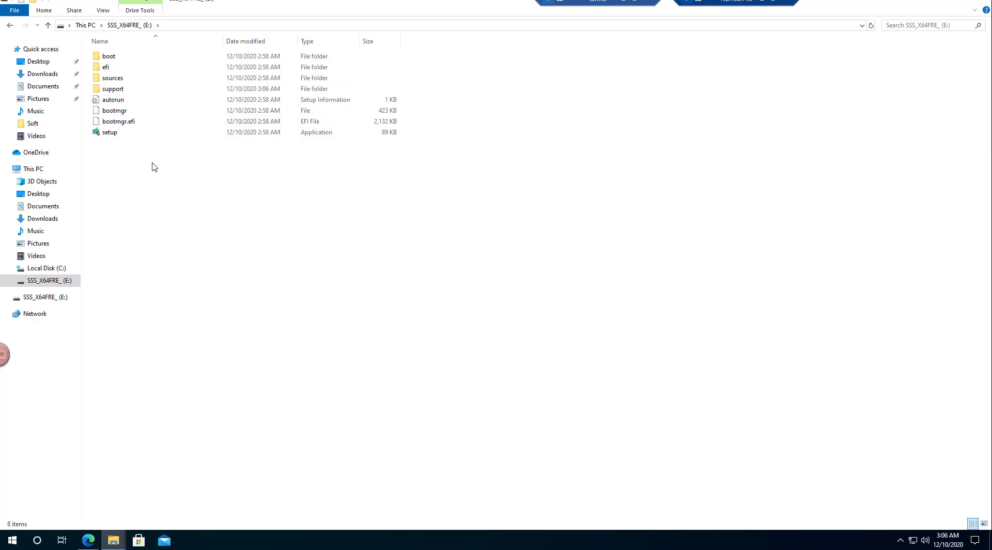
Step: Launch the setup application from USB drive E: and allow it to make changes to the device
{"action": "double_click", "coordinate": [110, 133]}
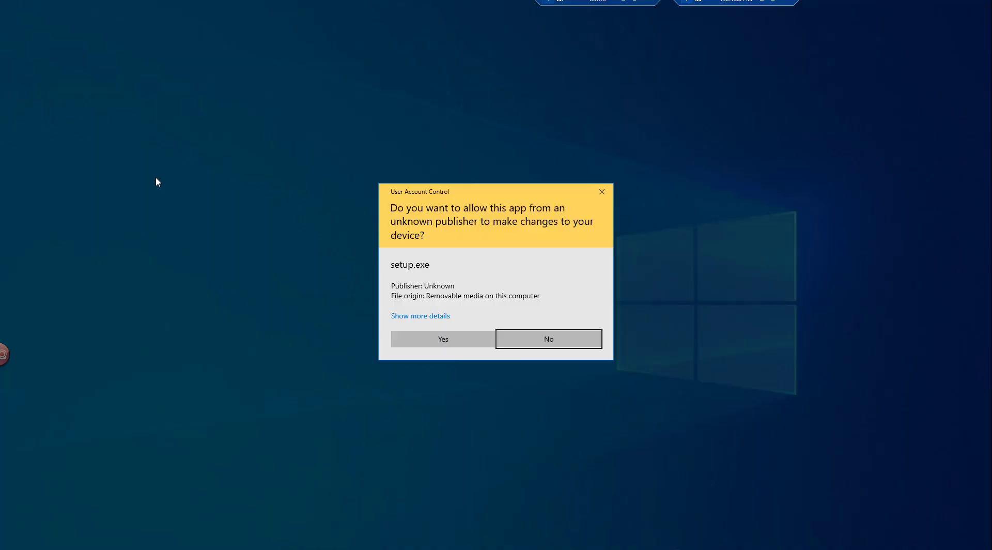
{"action": "left_click", "coordinate": [445, 337]}
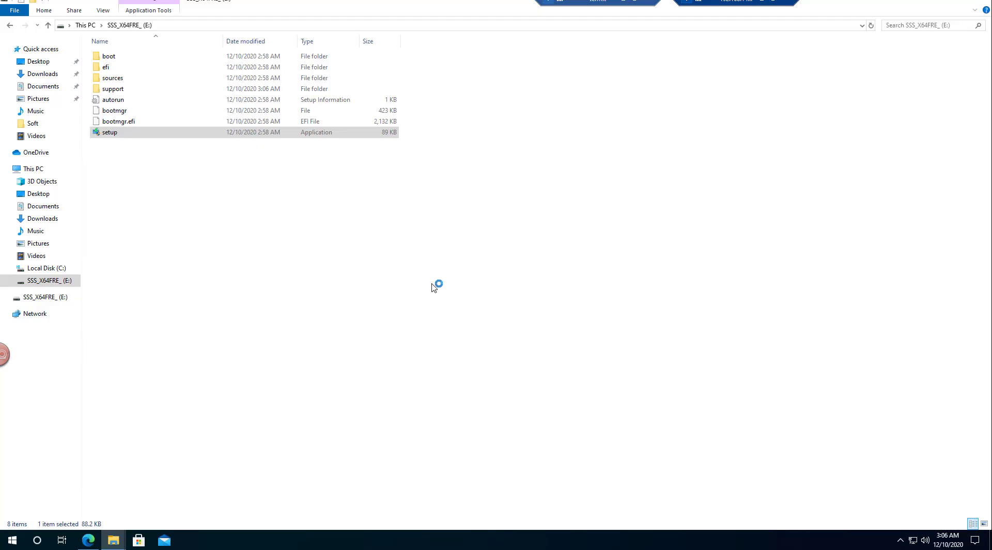